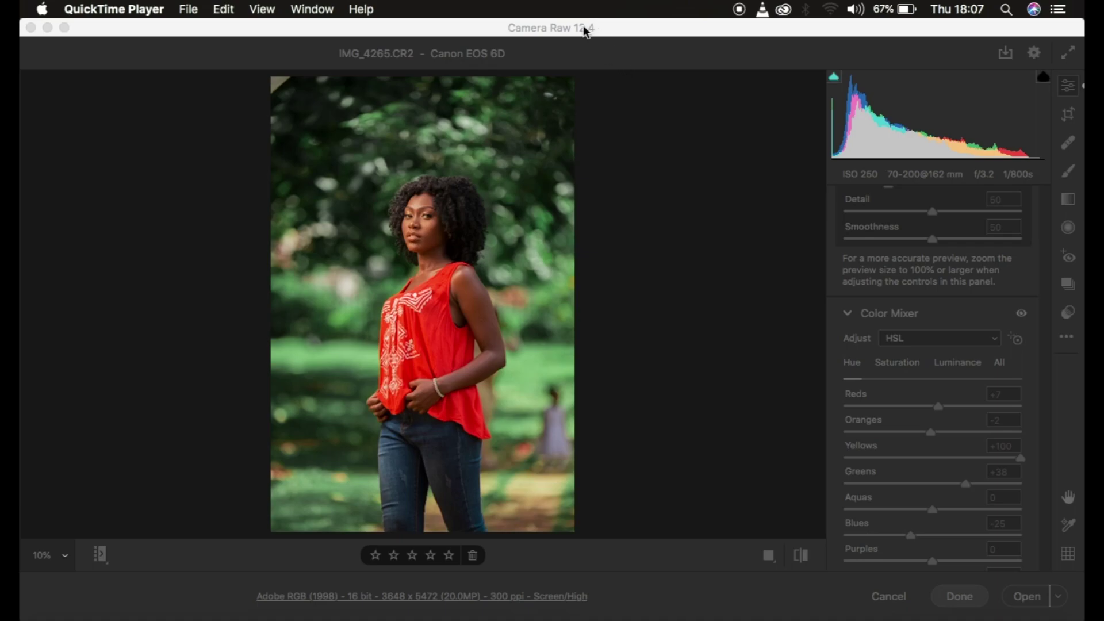
- Toggle the before/after preview to compare the edited portrait with its default look
click(585, 32)
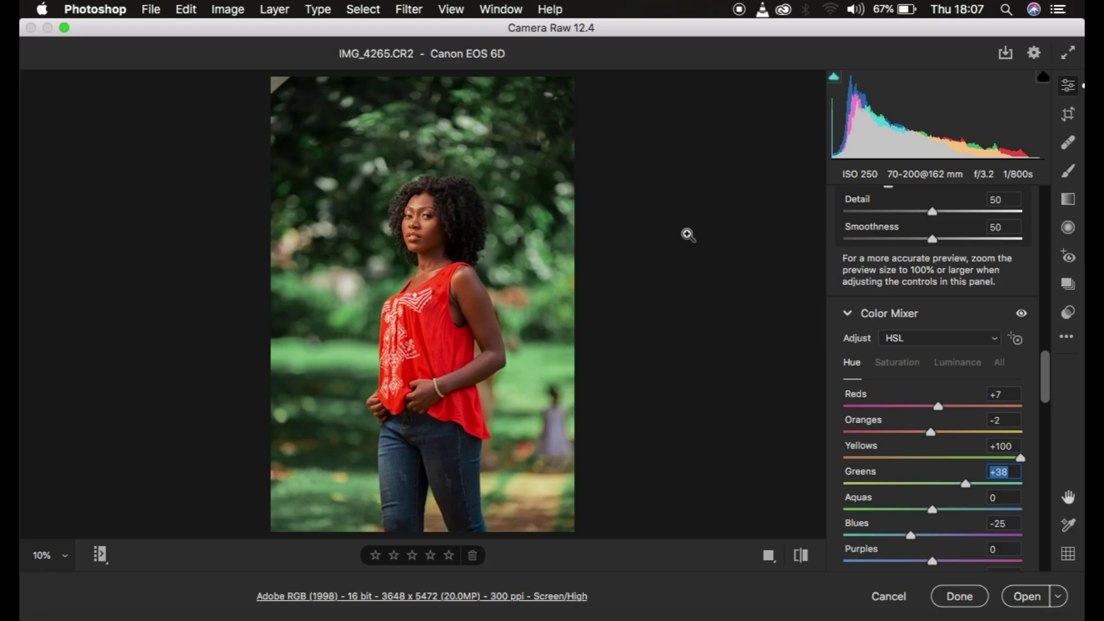
click(801, 555)
click(801, 555)
click(801, 555)
click(801, 555)
click(801, 555)
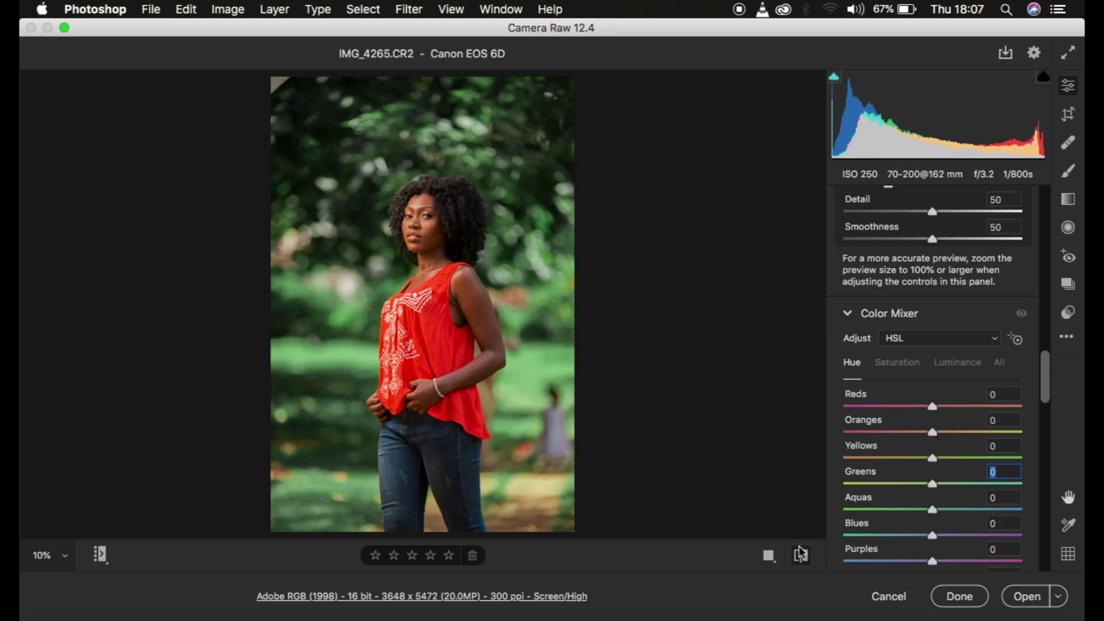
click(800, 555)
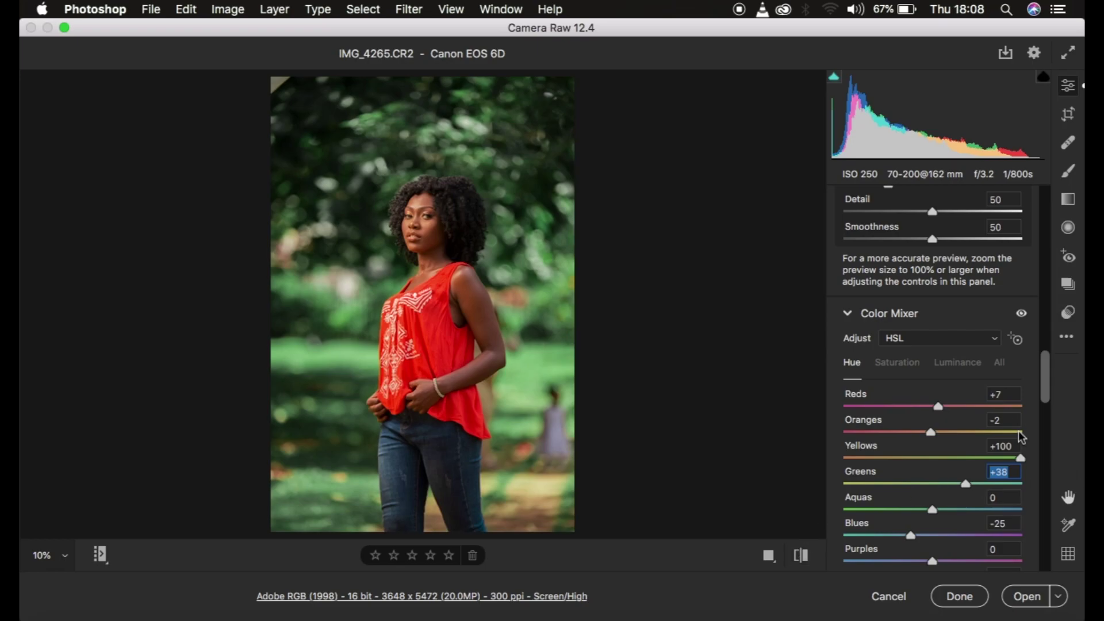
- Reset all Camera Raw adjustments to default, returning Highlights, Whites and Blacks to 0
scroll(949, 323, up, 15)
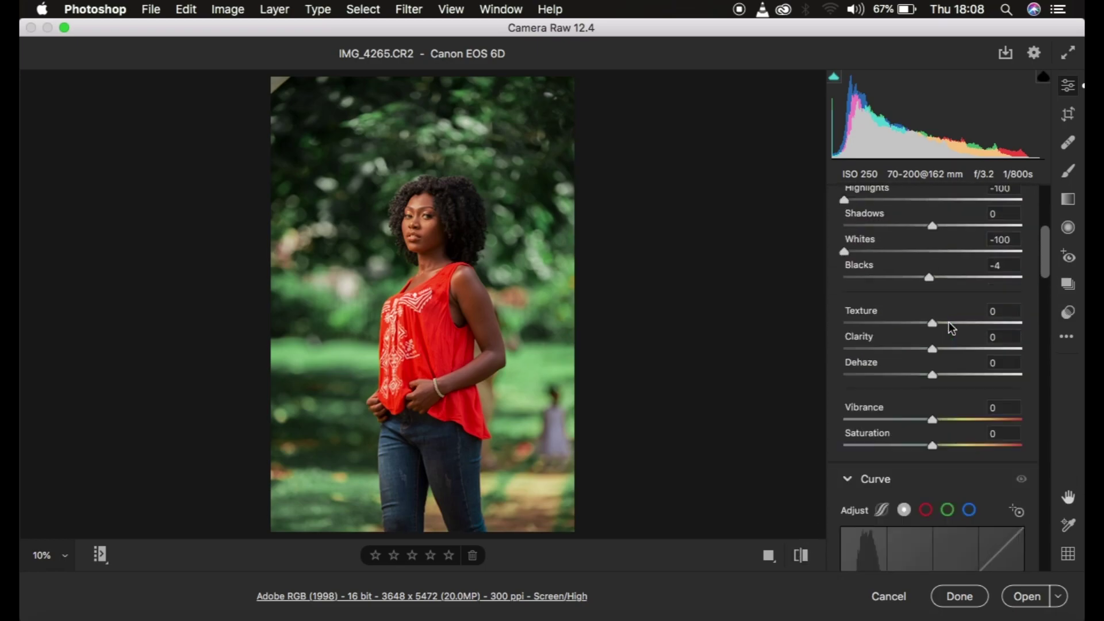
click(1065, 340)
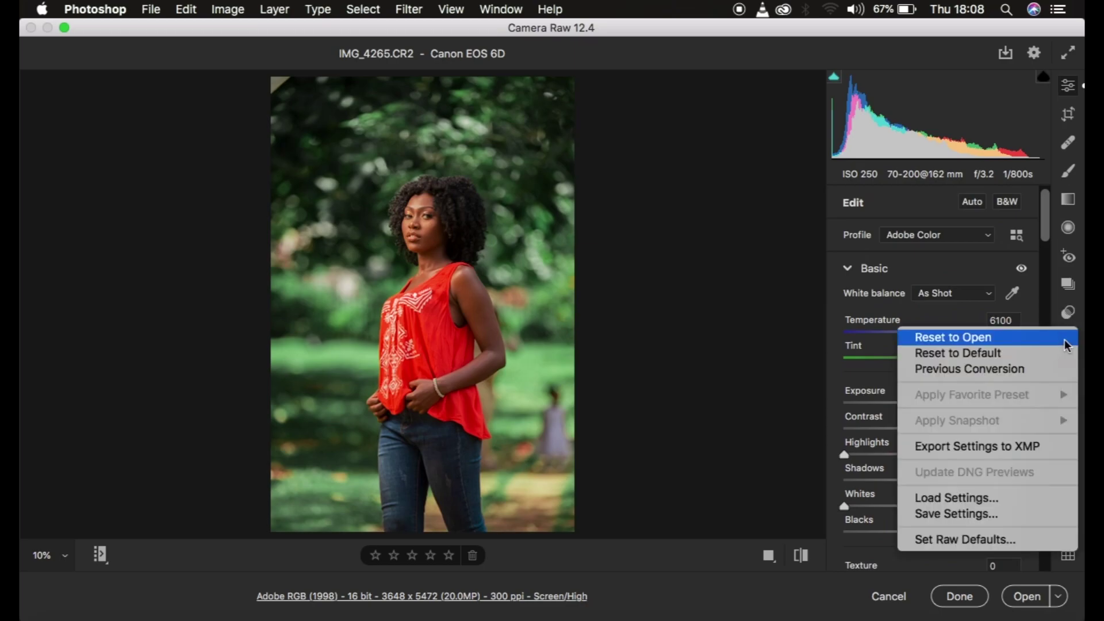
click(1017, 353)
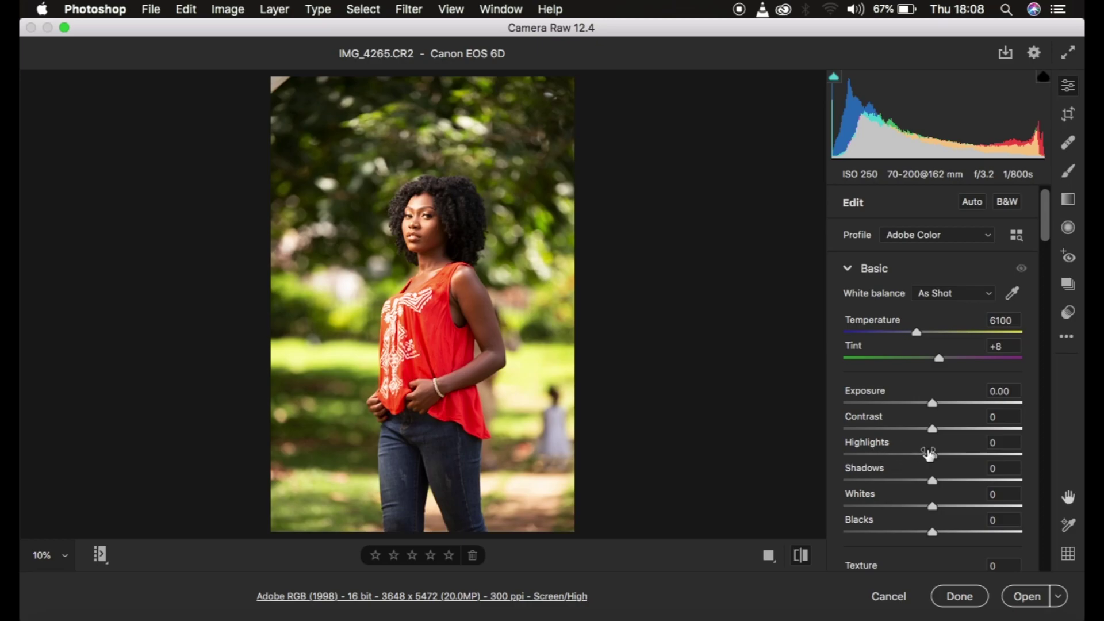
- Pull Highlights and Whites down to -100 and compare against the default look
drag(932, 455, 807, 466)
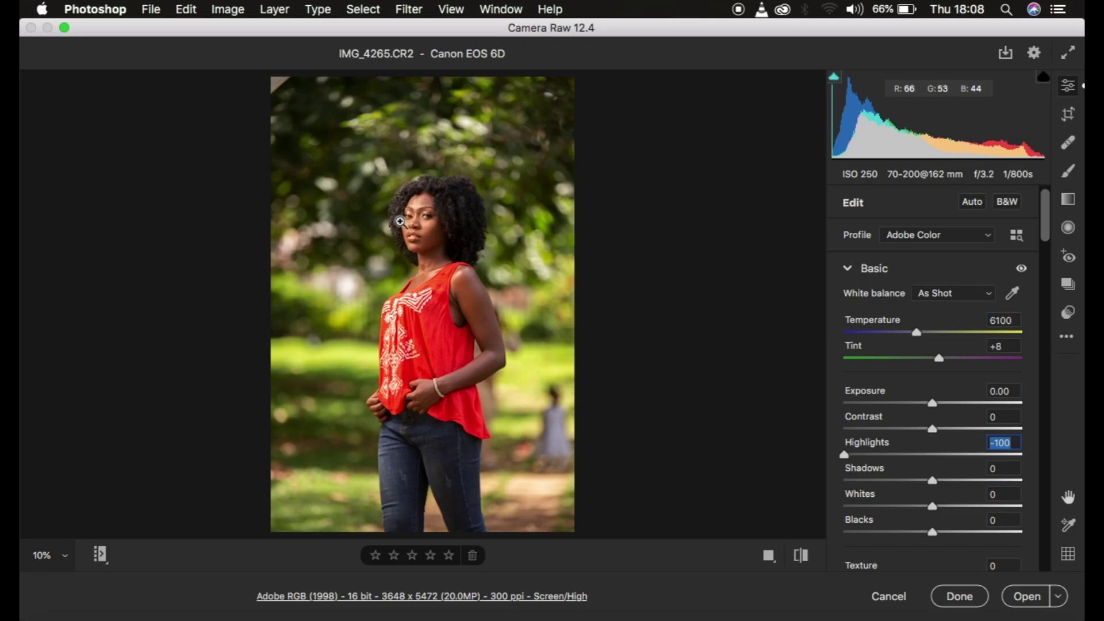
drag(913, 506, 796, 514)
click(803, 558)
click(803, 559)
click(802, 557)
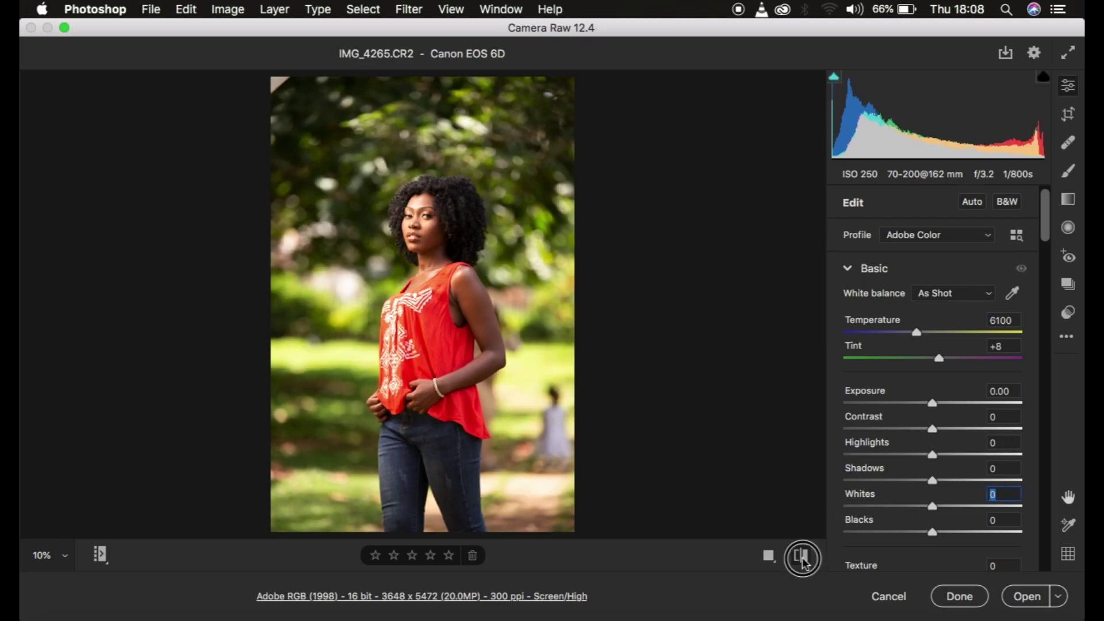
click(802, 557)
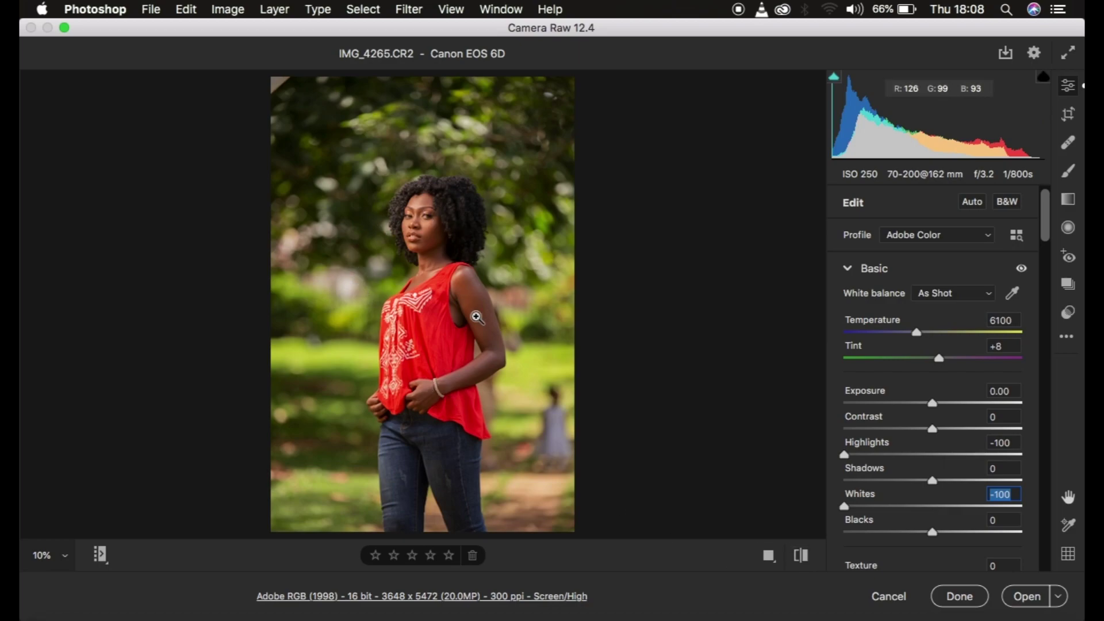
- Set Contrast +8, Shadows +6 and Blacks -6, then check before/after
drag(932, 429, 938, 436)
drag(935, 480, 939, 480)
drag(934, 536, 930, 533)
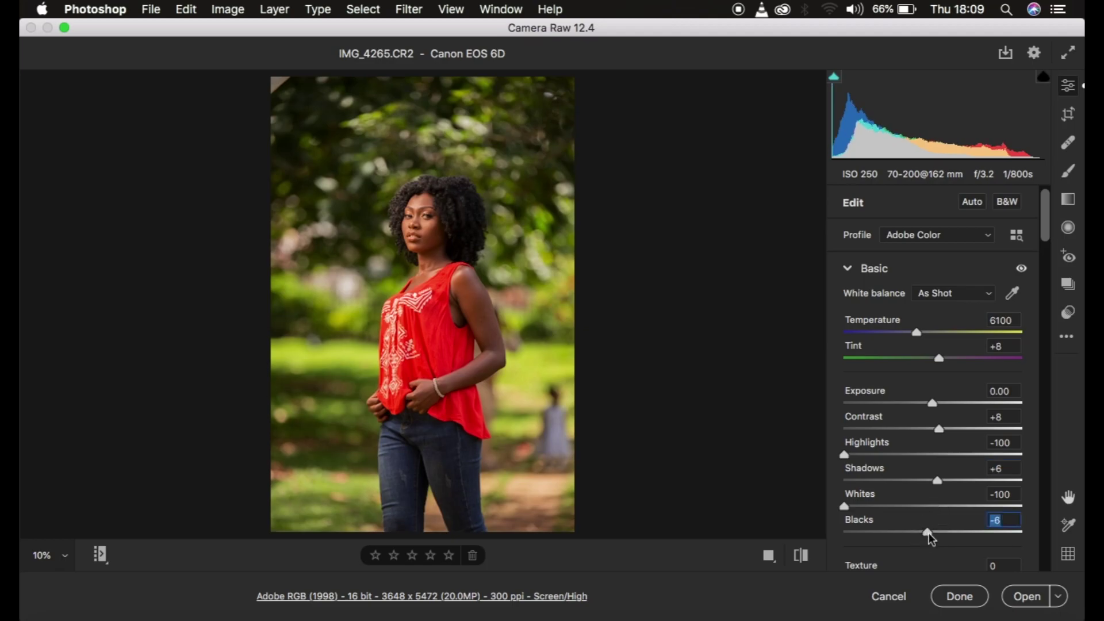
click(802, 556)
click(802, 556)
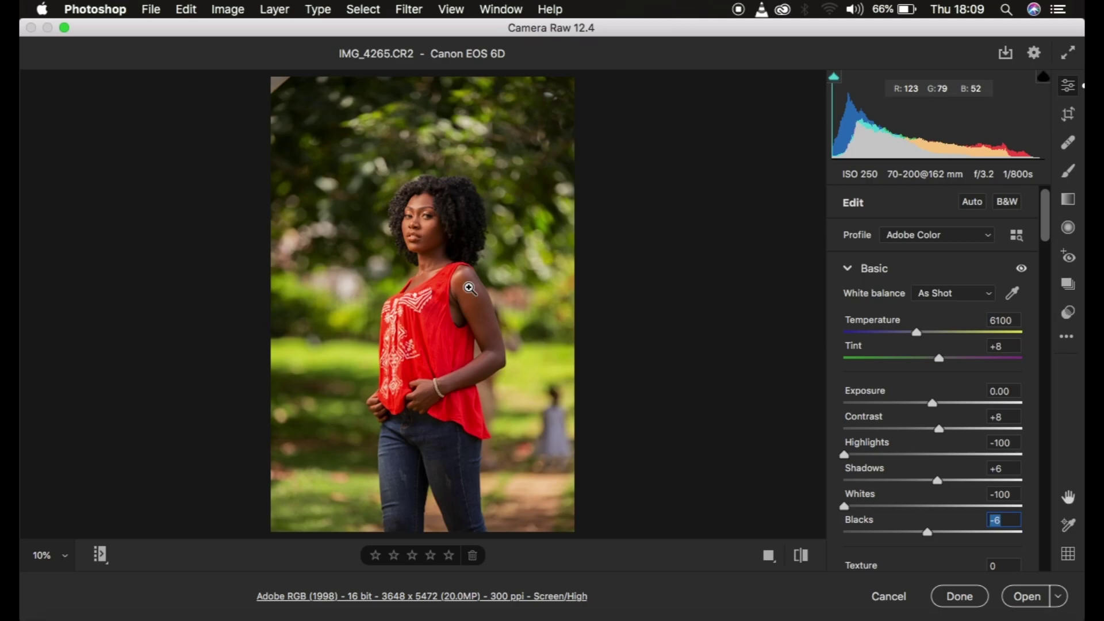
- Scroll down to the Color Mixer and re-expand it to reveal the HSL Hue sliders
scroll(972, 496, down, 8)
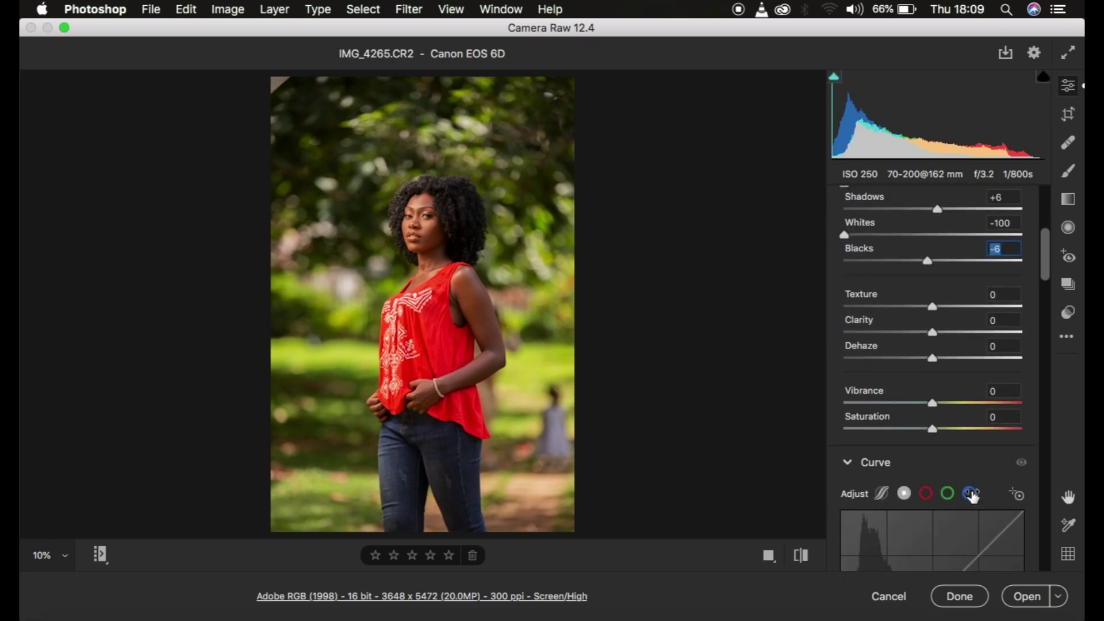
scroll(972, 496, down, 10)
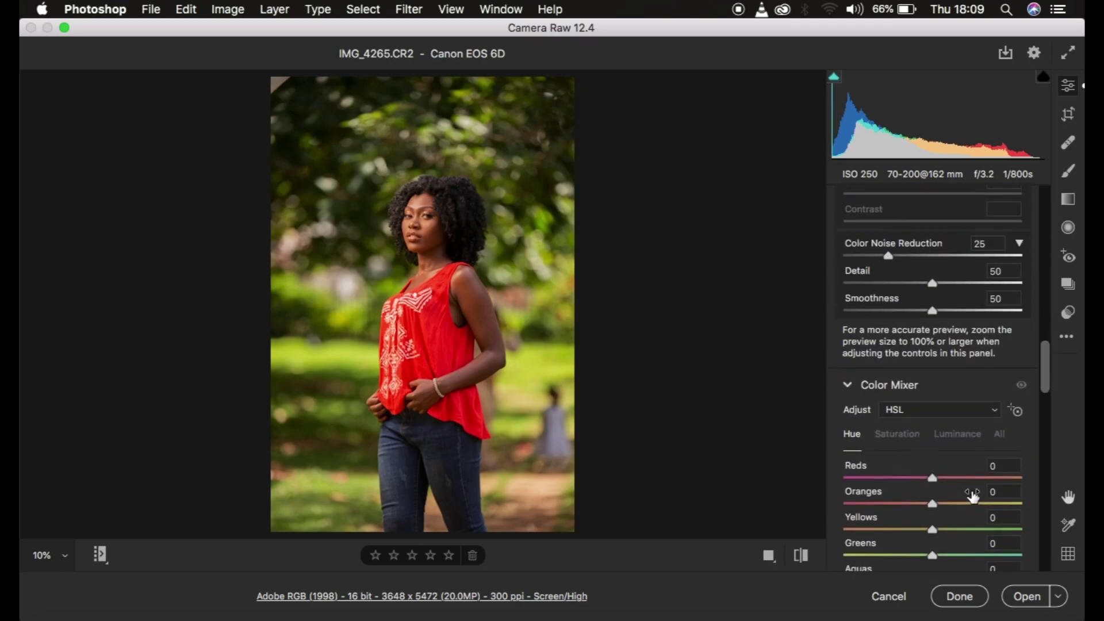
click(848, 385)
click(849, 385)
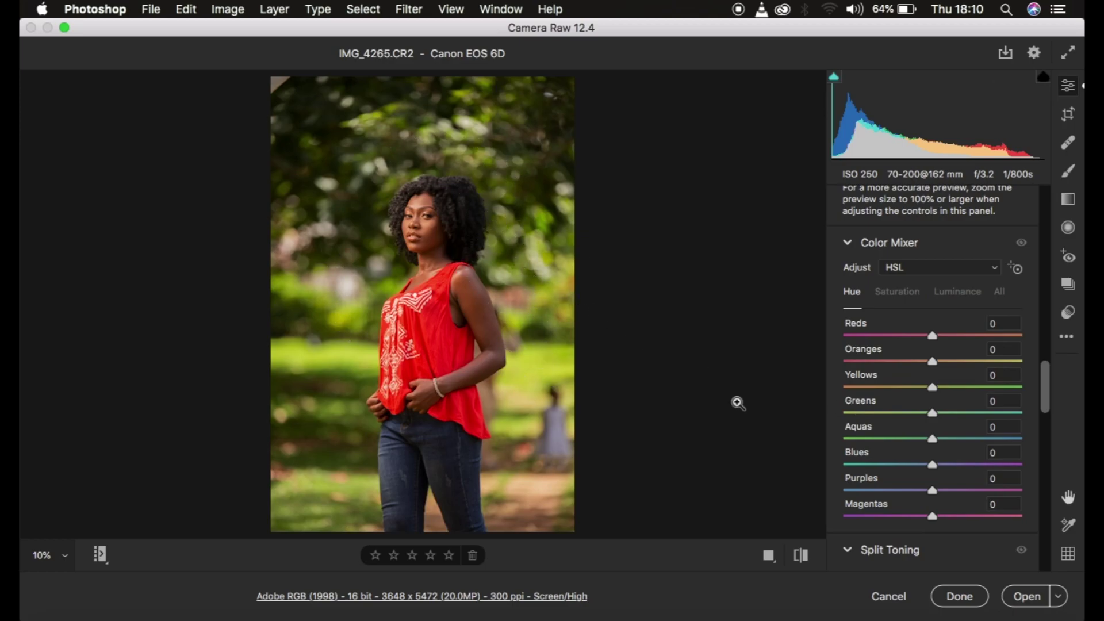
- Set HSL hues to Yellows +100, Greens +12, Reds +9 and Blues -36
drag(933, 387, 1057, 396)
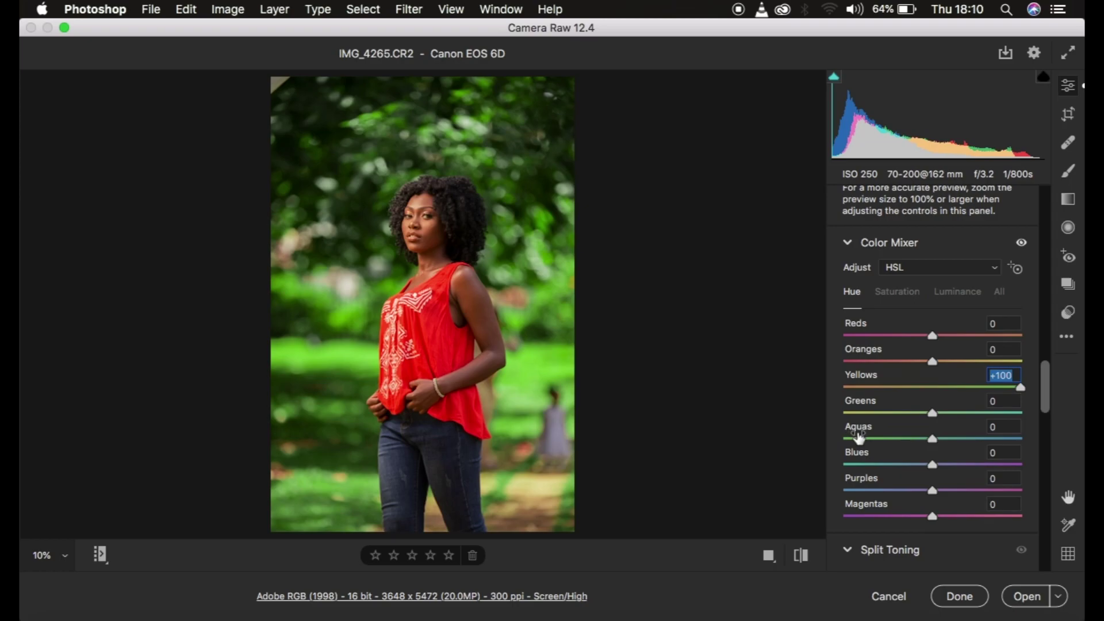
drag(932, 412, 943, 418)
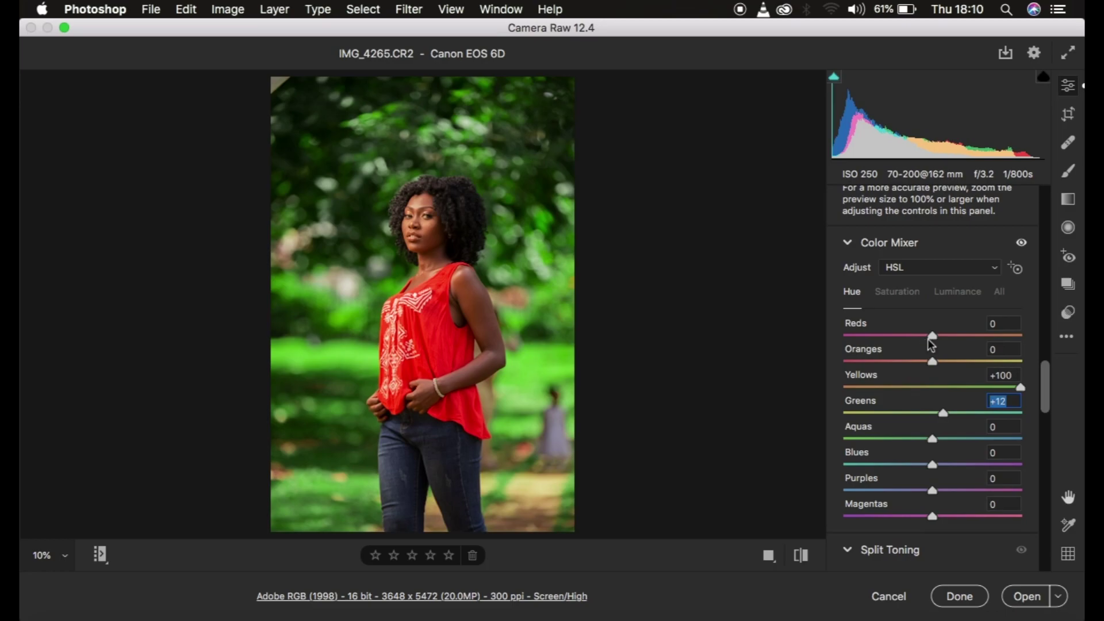
drag(933, 339, 943, 342)
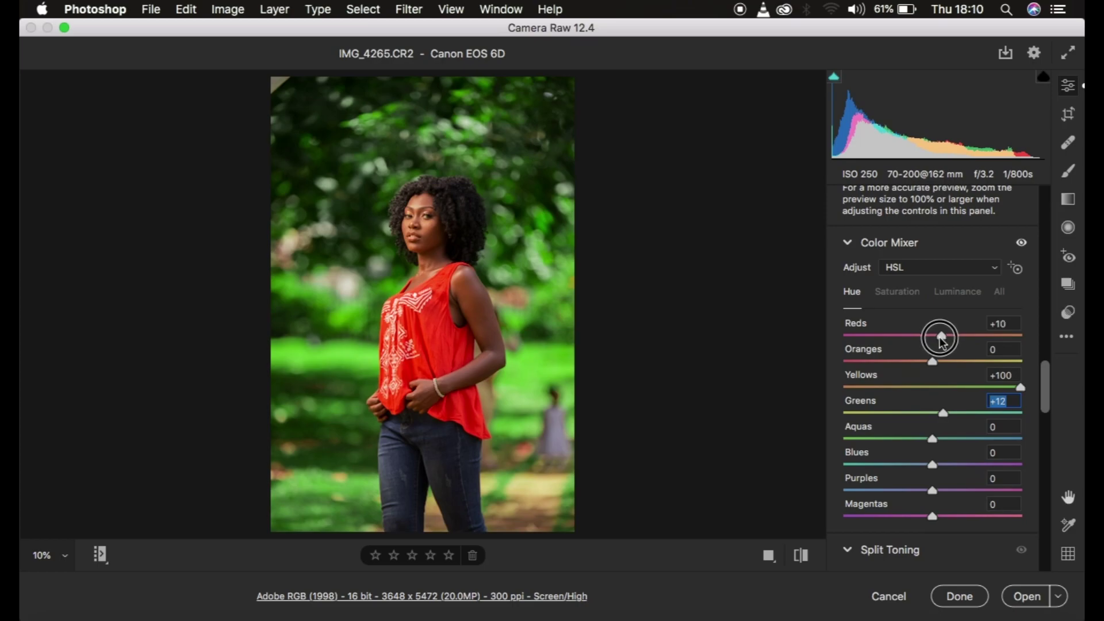
click(941, 336)
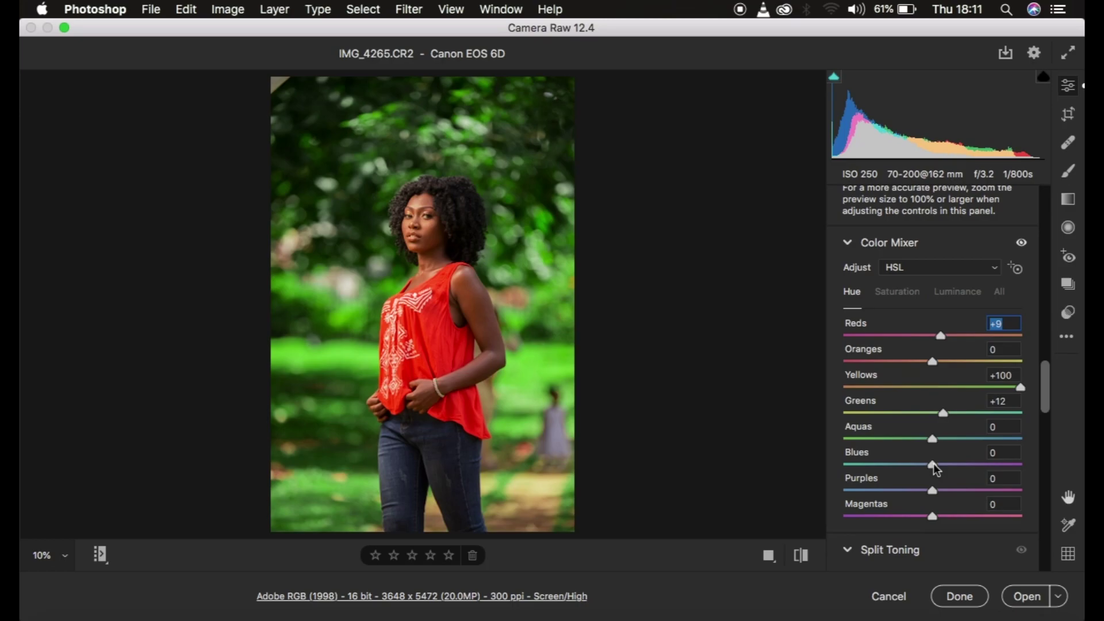
drag(934, 464, 903, 467)
- Lower the Greens saturation to about -80 in the HSL Saturation sliders
click(894, 292)
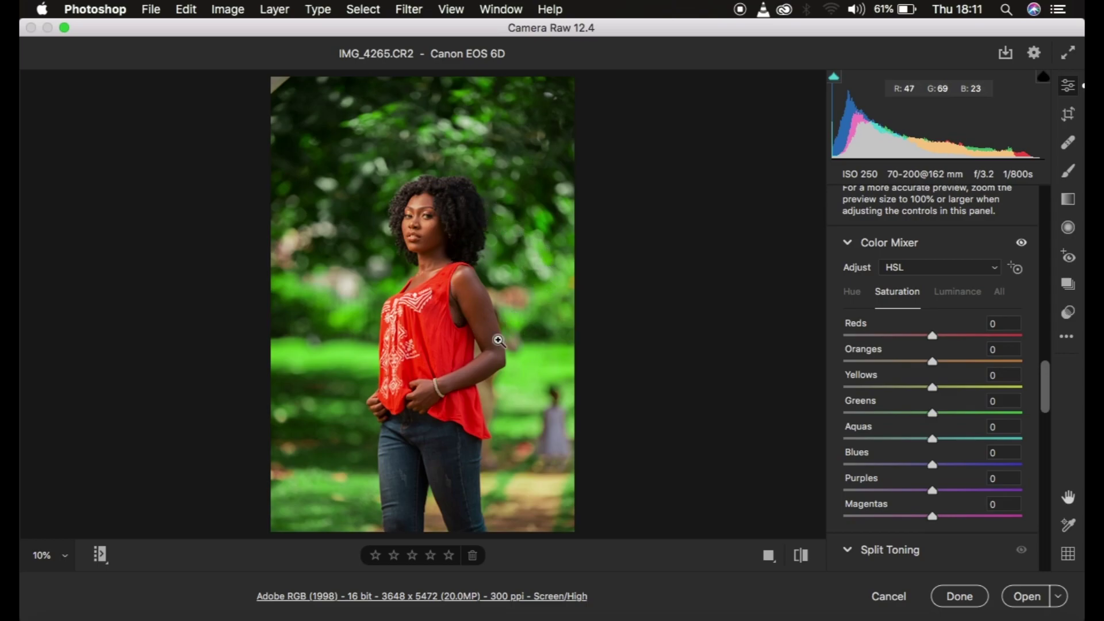
click(932, 414)
drag(932, 413, 861, 417)
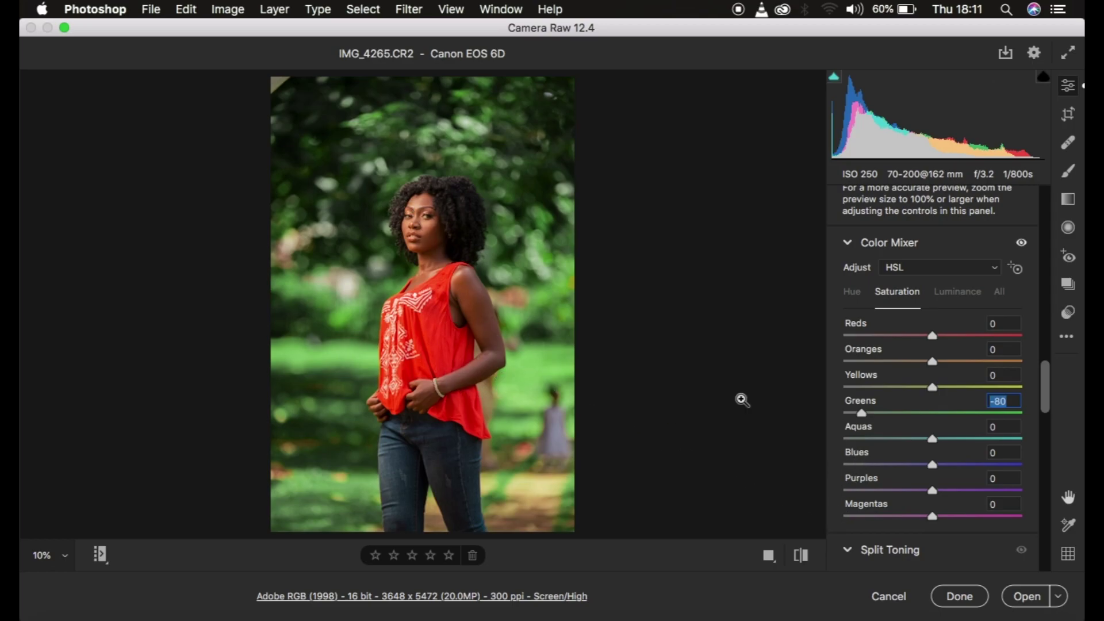
drag(862, 416, 859, 414)
click(956, 292)
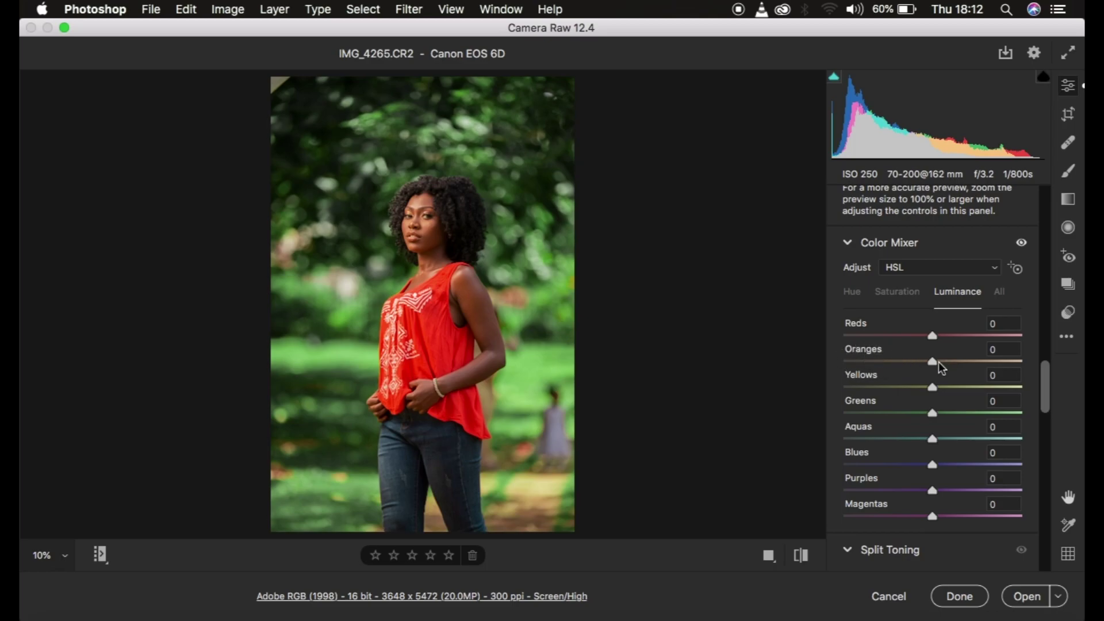
- Darken the Oranges luminance to -8
drag(932, 361, 964, 364)
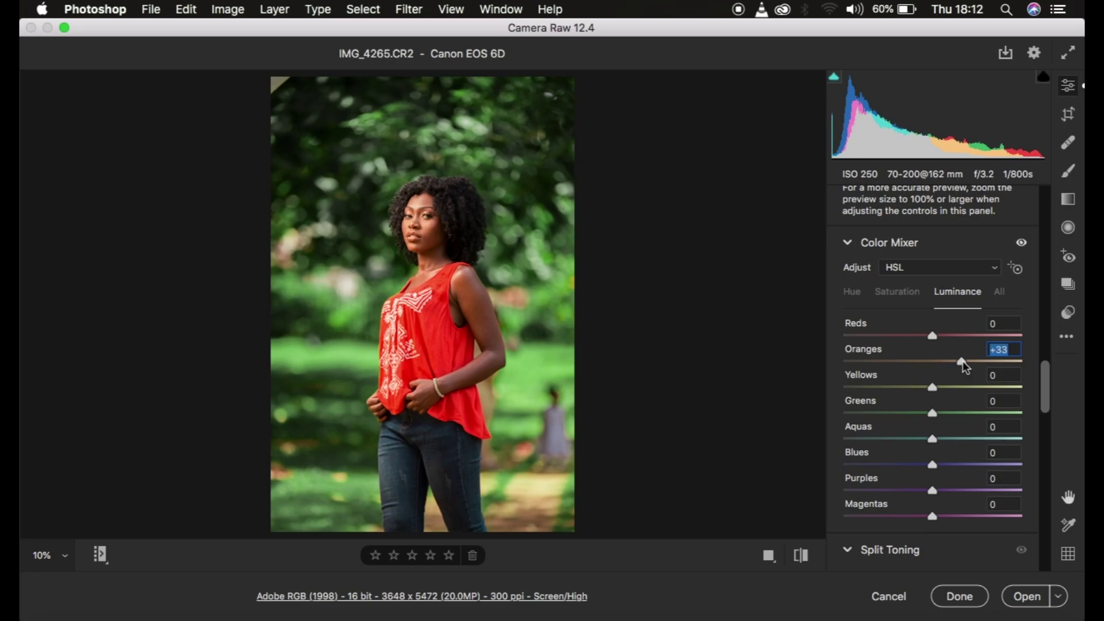
double_click(963, 361)
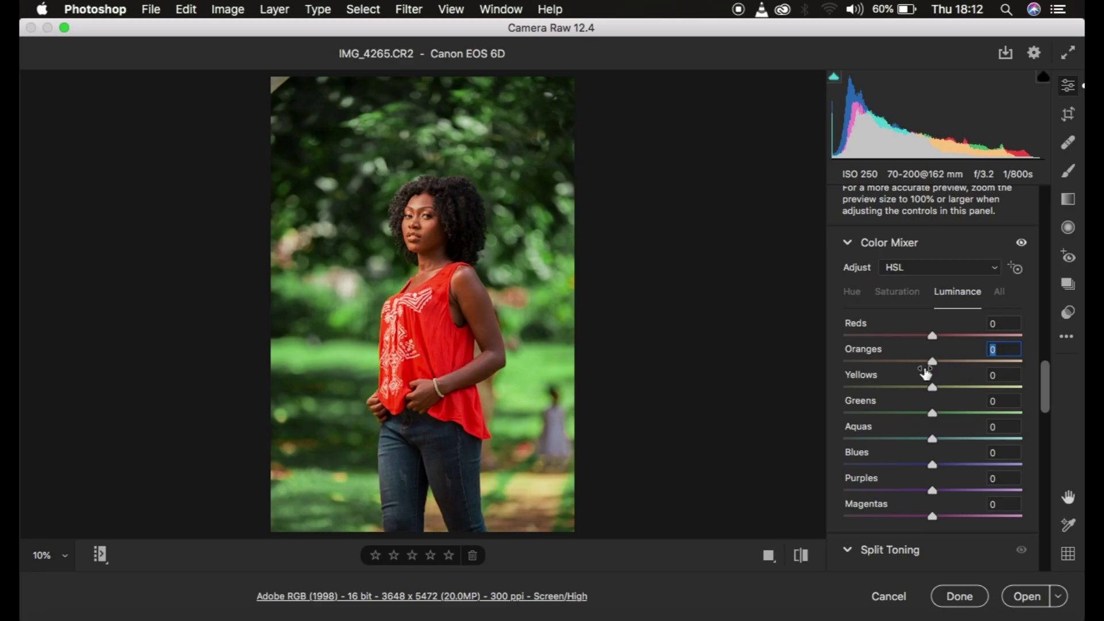
mouse_move(935, 366)
mouse_down()
mouse_move(914, 367)
mouse_move(925, 363)
mouse_up()
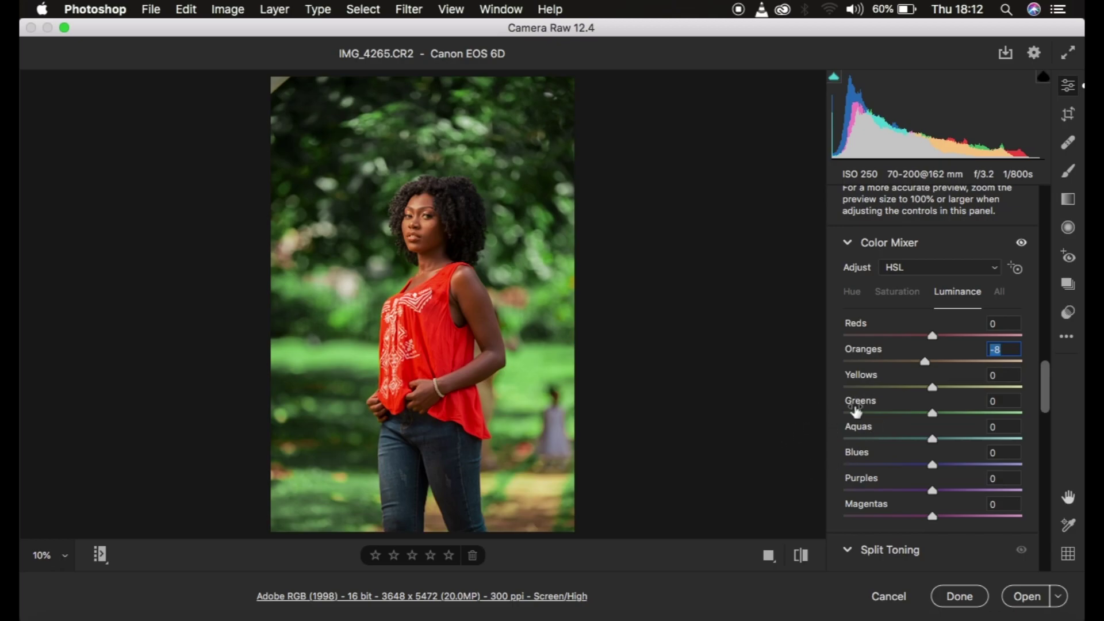
- Toggle before/after to compare the colour-mix edits with the default look
click(801, 556)
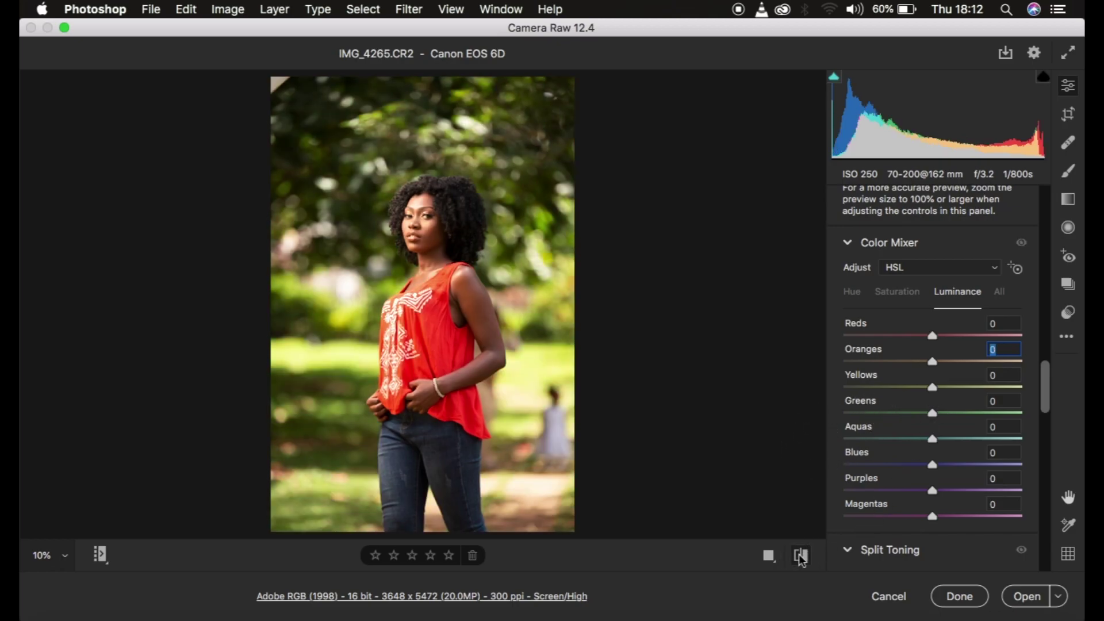
click(801, 555)
click(801, 556)
click(801, 556)
click(801, 556)
click(802, 556)
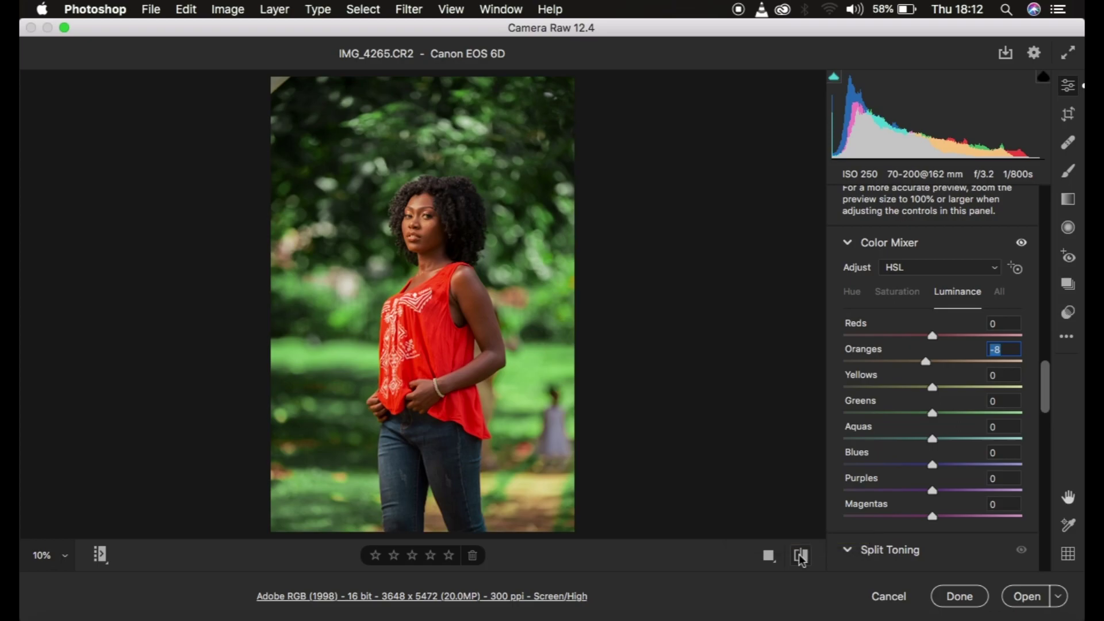
- Set Clarity and Texture both to +4 in the Basic panel
click(926, 365)
scroll(941, 400, up, 10)
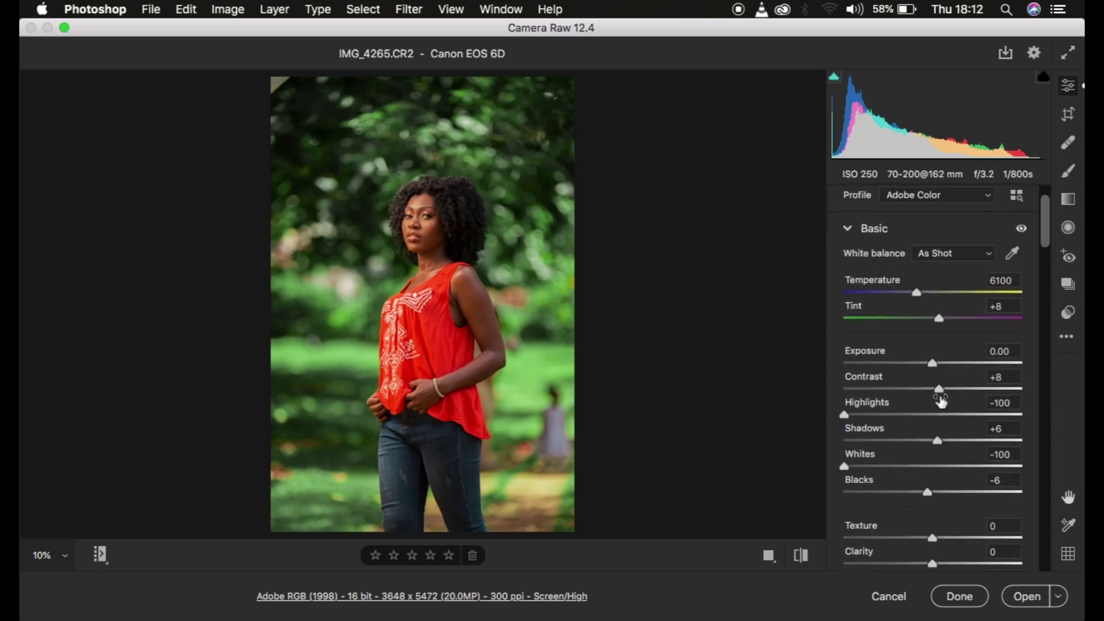
scroll(941, 401, down, 5)
drag(931, 443, 936, 422)
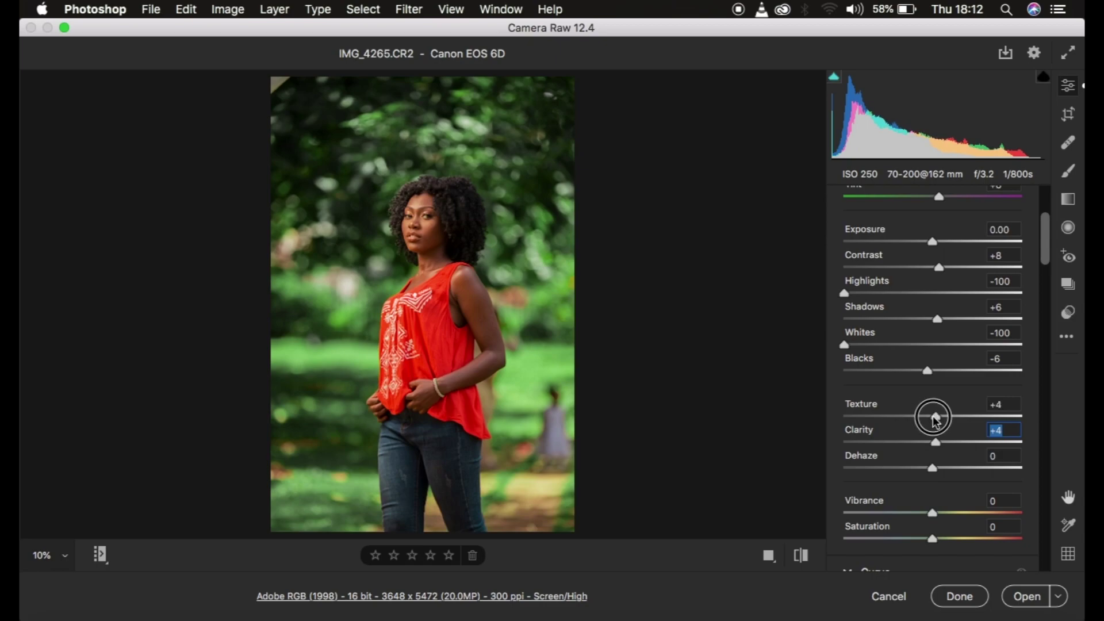
drag(936, 422, 934, 420)
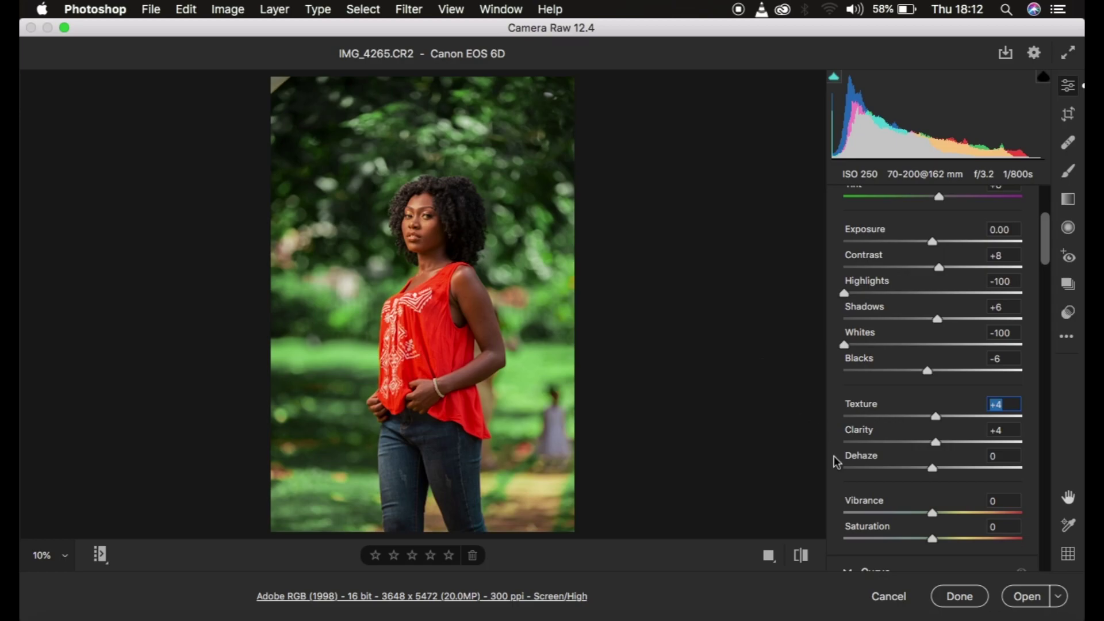
- Toggle before/after to compare the crisper portrait with its default look
click(802, 556)
click(802, 555)
click(803, 555)
click(802, 556)
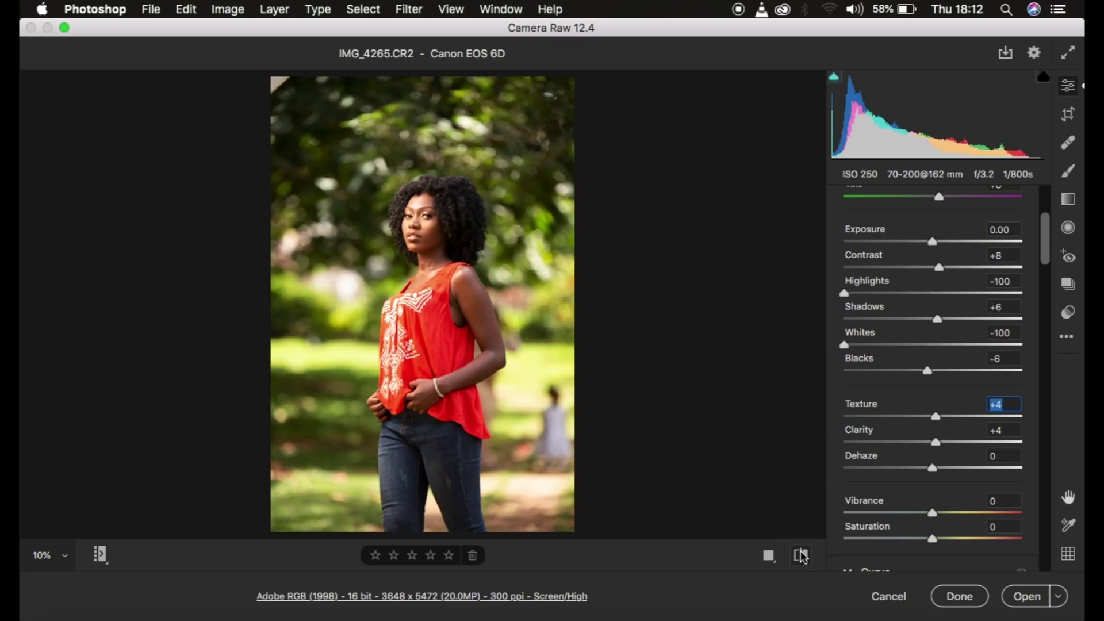